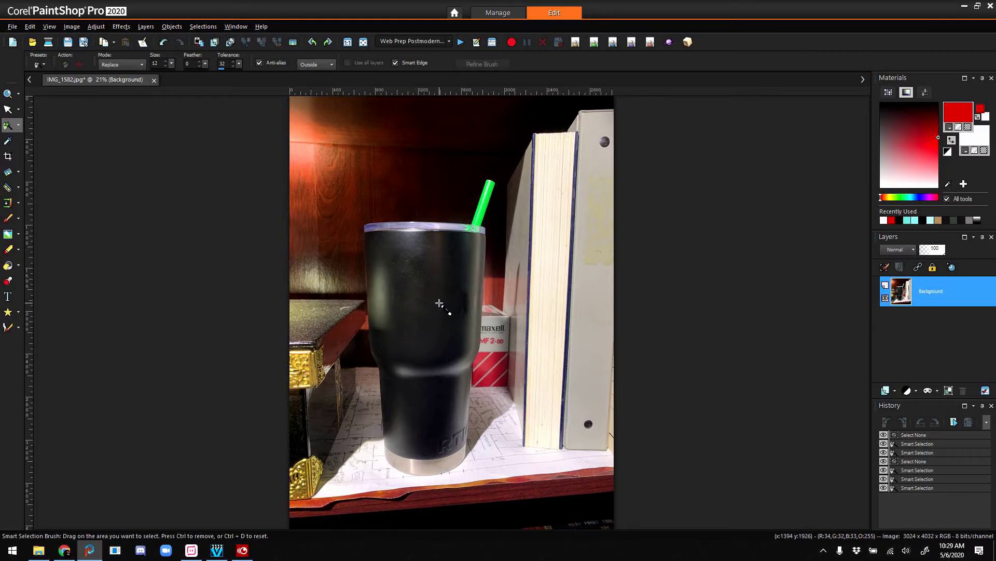
Choose the Freehand Selection tool, then zoom into the tumbler's top and back out to 60%.
left_click(18, 125)
left_click(59, 140)
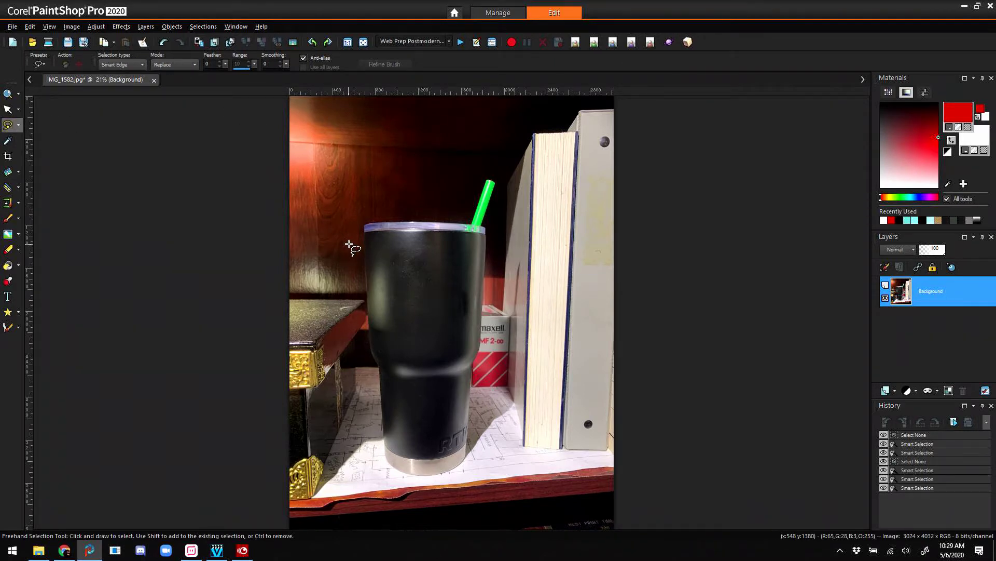
left_click(8, 93)
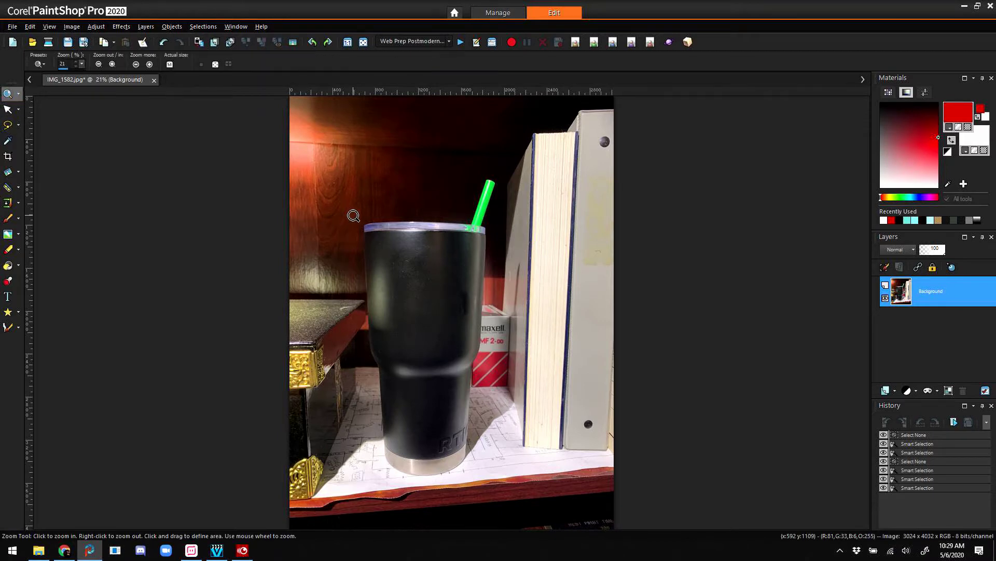
left_click_drag(353, 215, 501, 294)
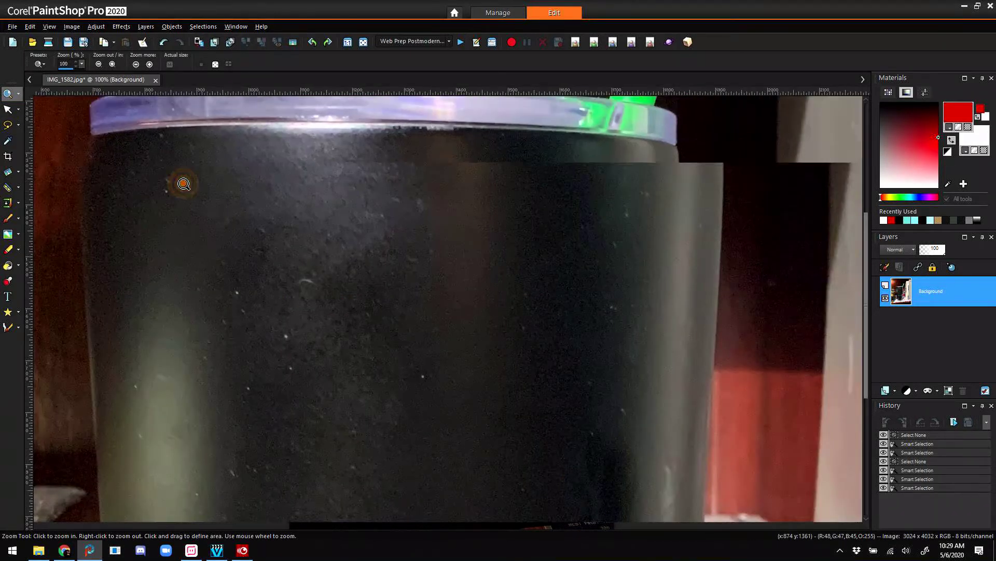
right_click(241, 225)
right_click(162, 230)
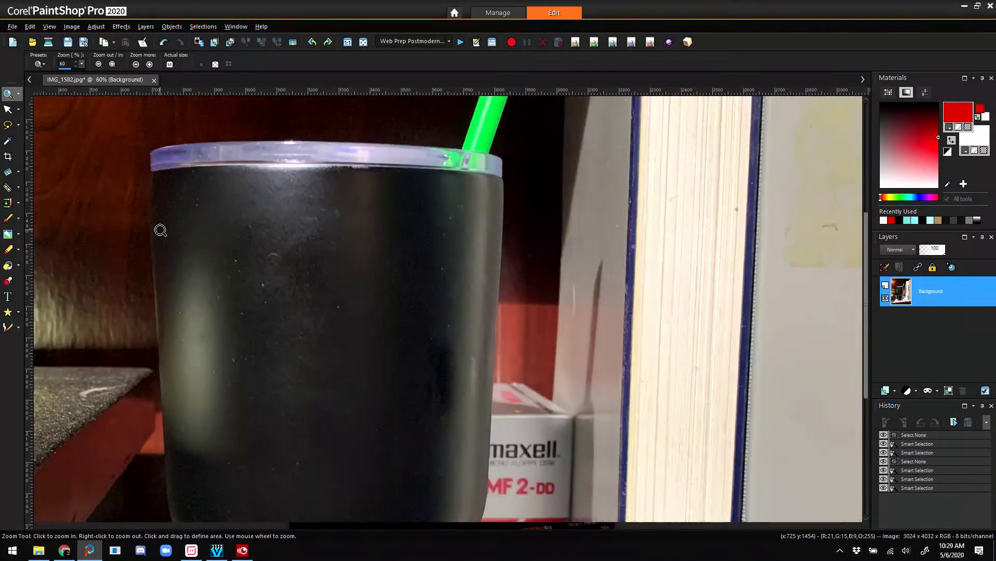
Start a Smart Edge outline at the lid and trace down the tumbler's left side and bottom.
left_click(8, 127)
left_click(149, 151)
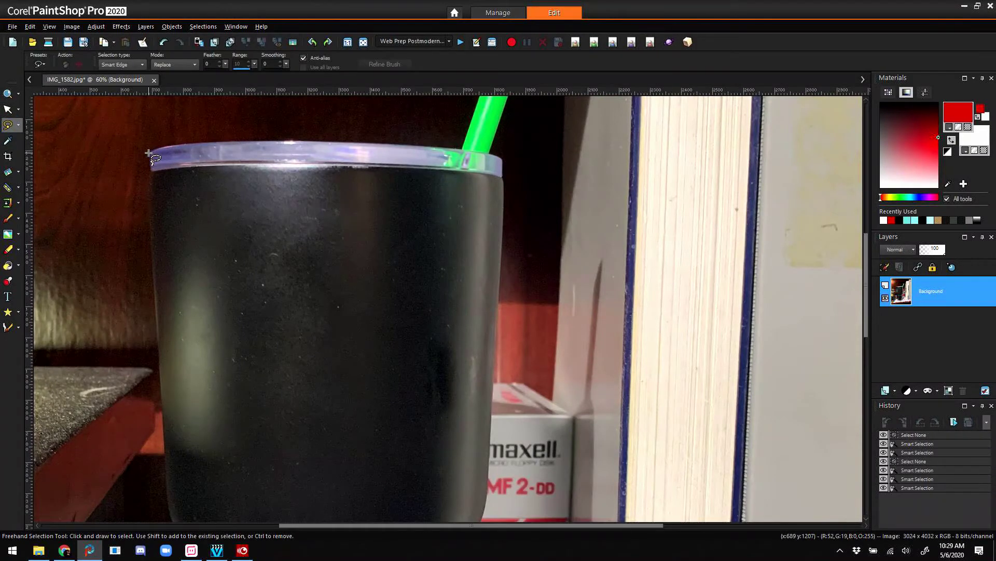
left_click(150, 209)
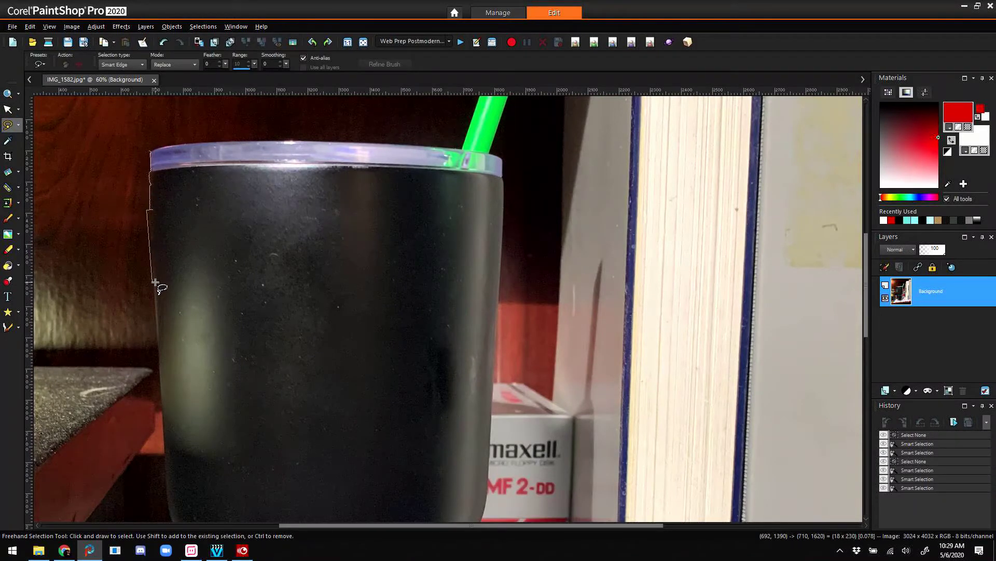
left_click(157, 345)
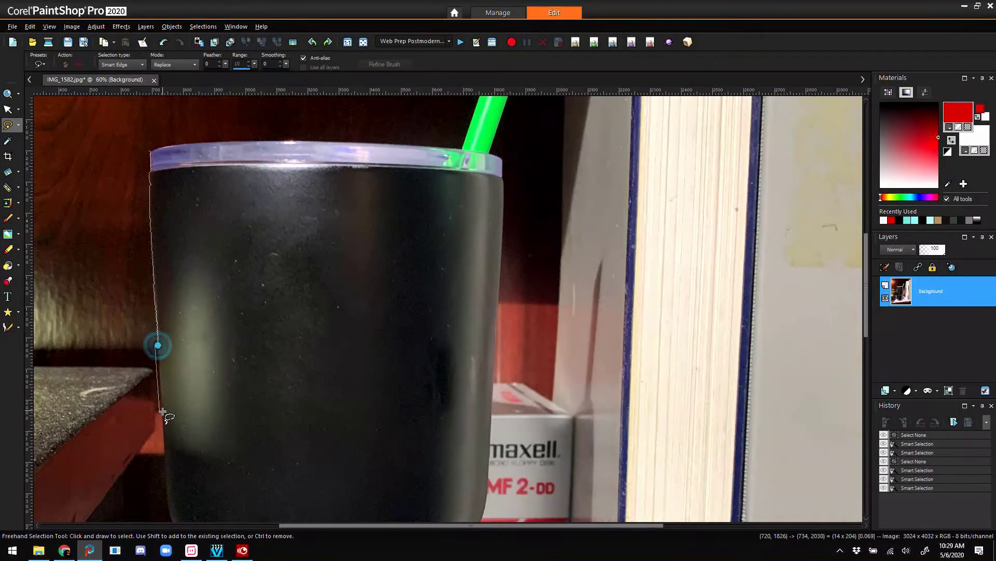
left_click(163, 431)
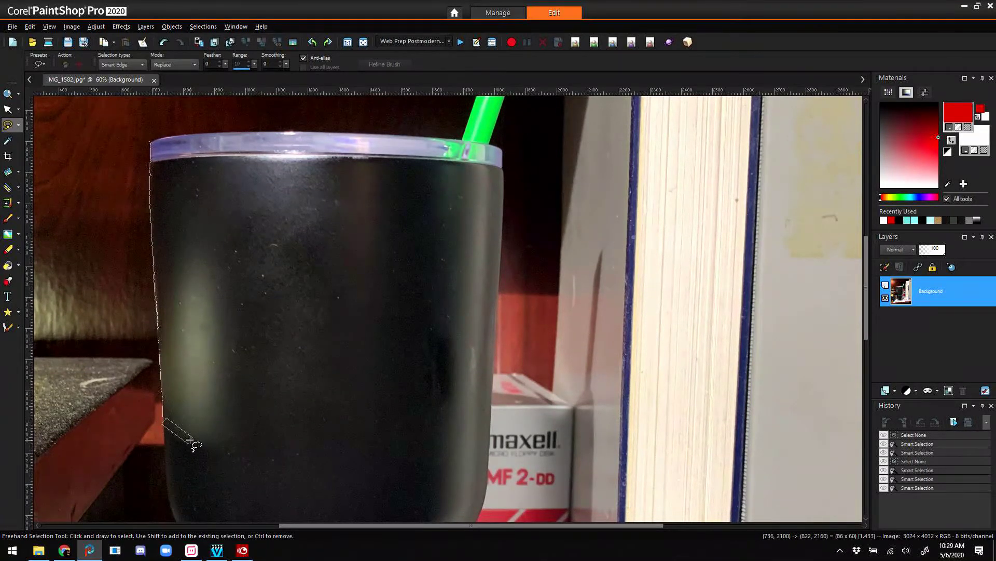
left_click(169, 512)
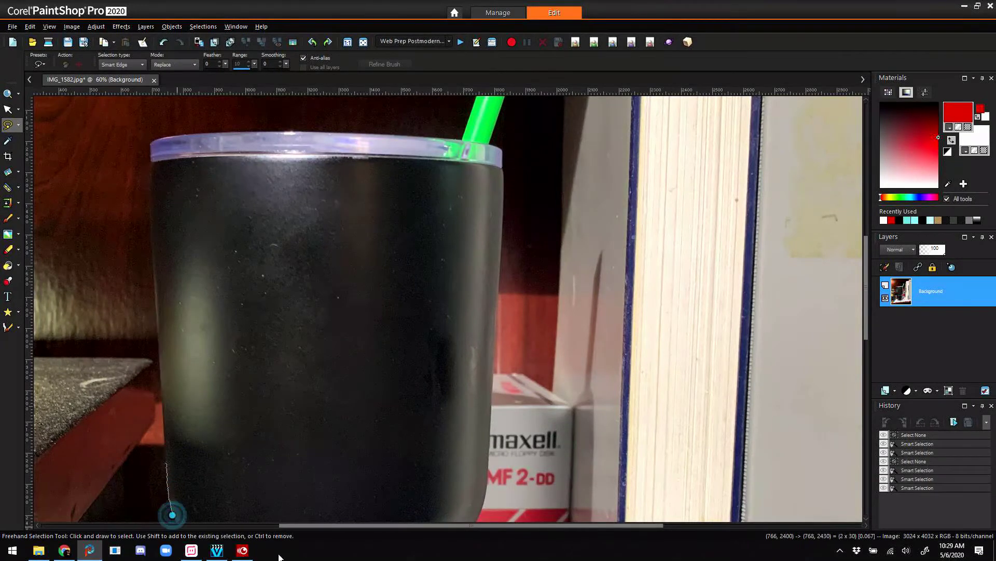
left_click(479, 505)
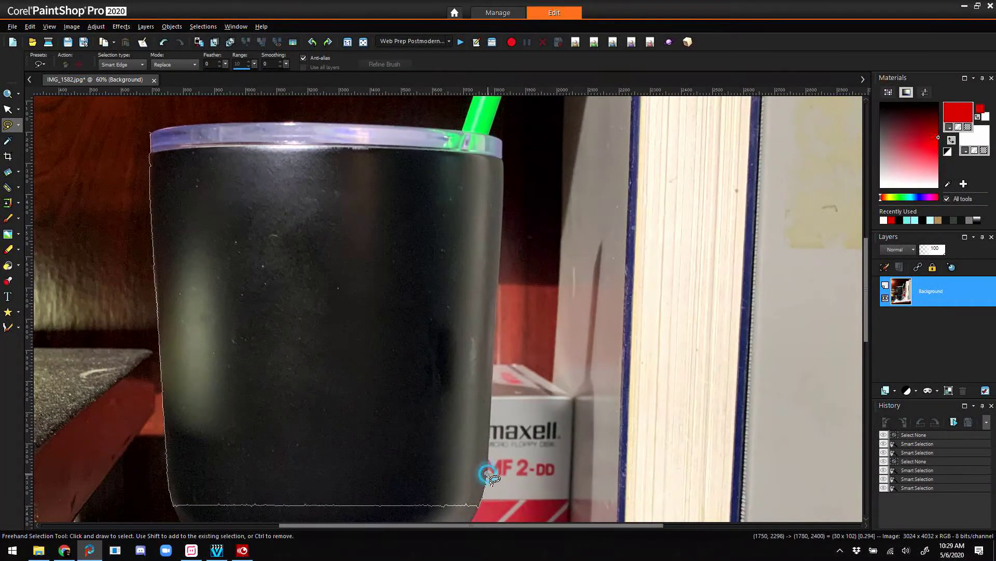
Trace up the tumbler's right side and across the lid rim, closing the selection.
left_click(488, 474)
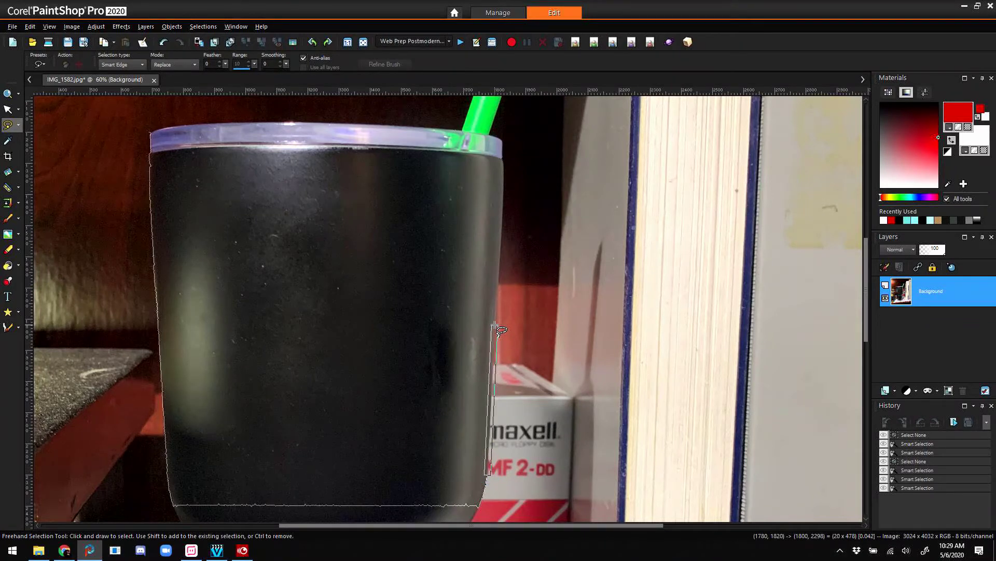
left_click(495, 326)
left_click(503, 198)
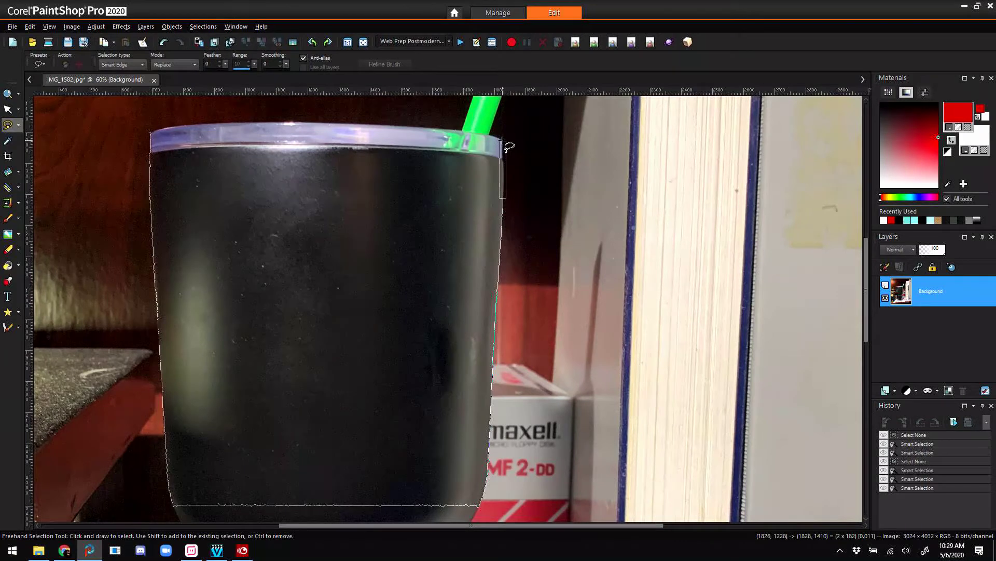
left_click(503, 139)
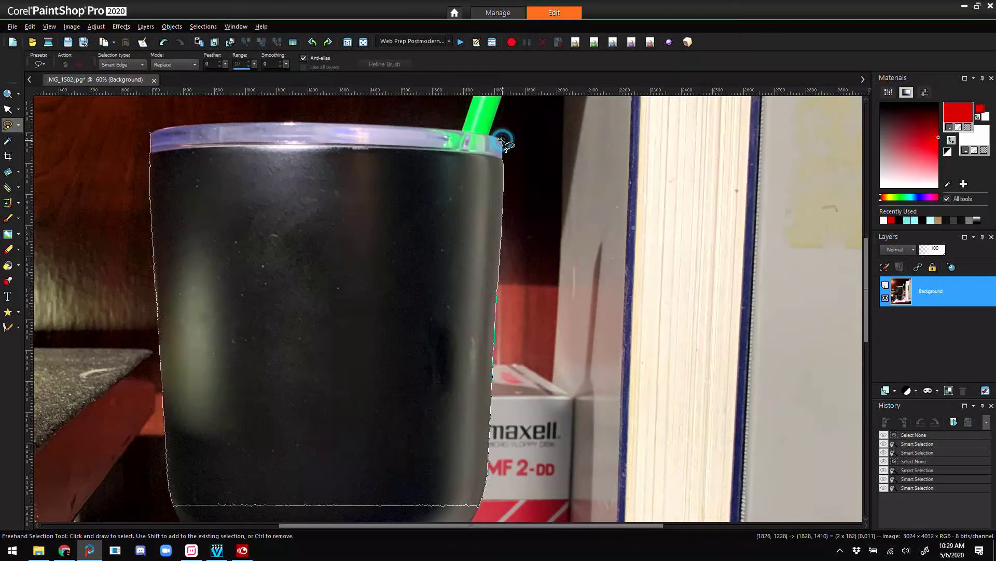
left_click(434, 130)
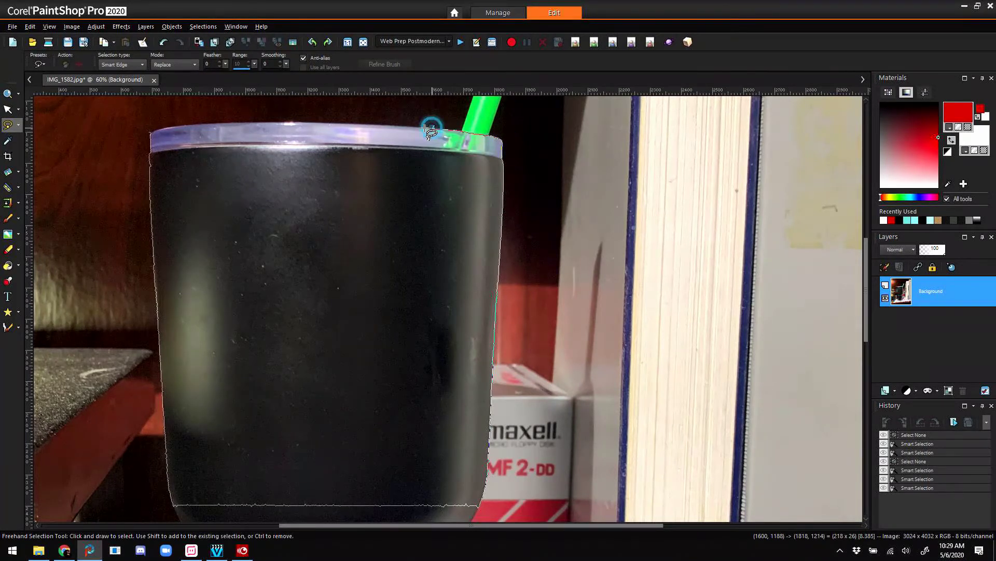
left_click(314, 122)
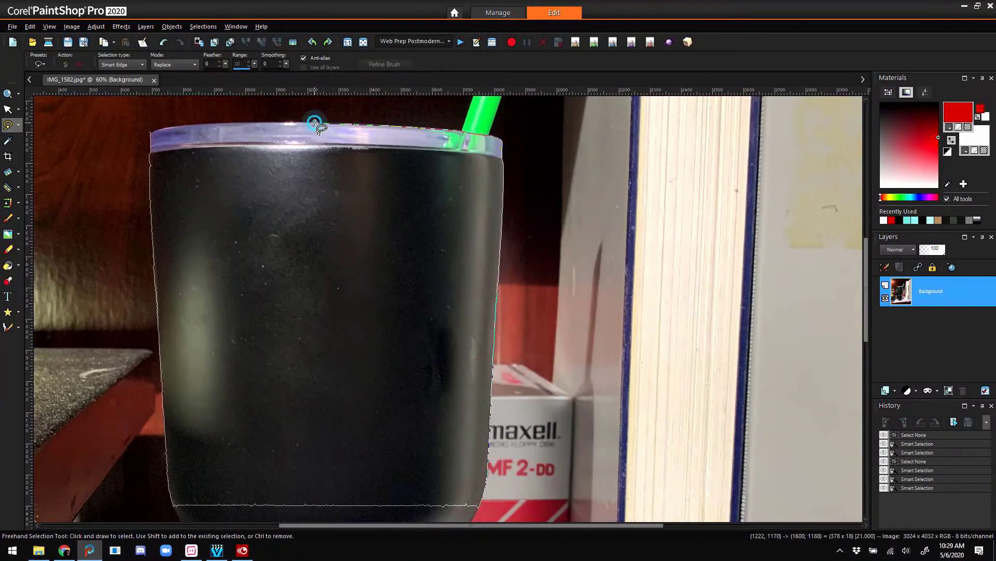
left_click(191, 124)
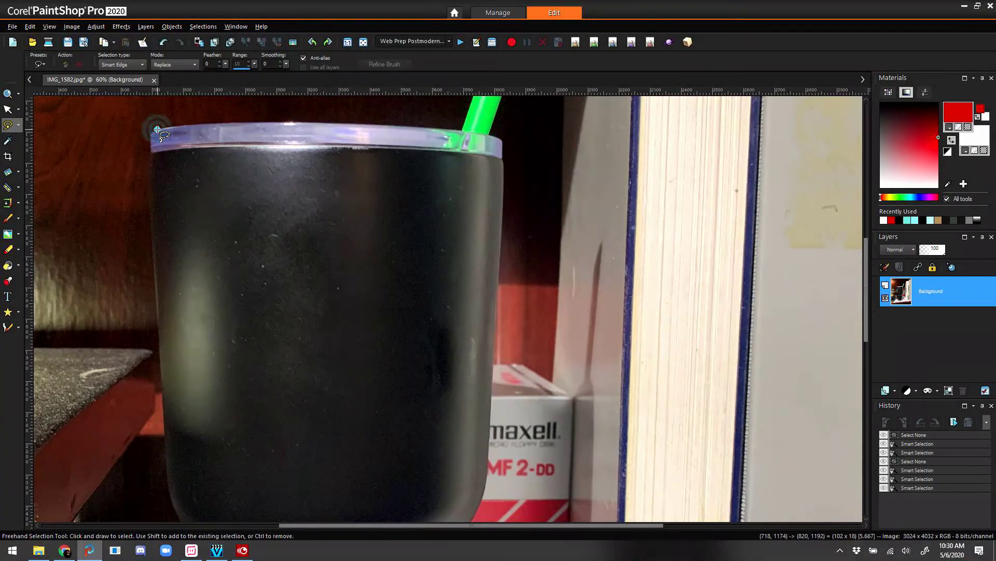
left_click(157, 129)
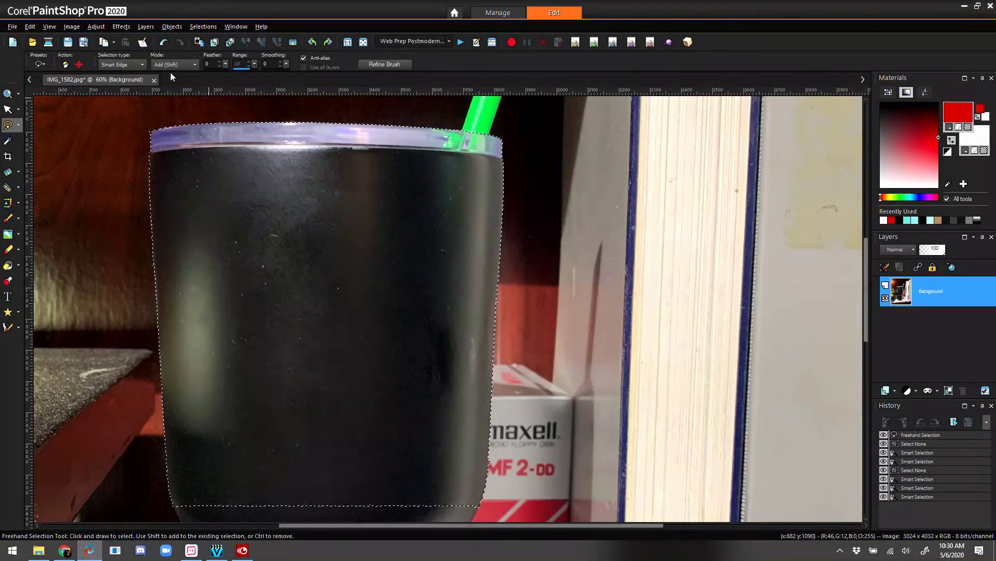
Switch the freehand selection mode to Add (Shift).
scroll(179, 61, "up", 1)
left_click(183, 64)
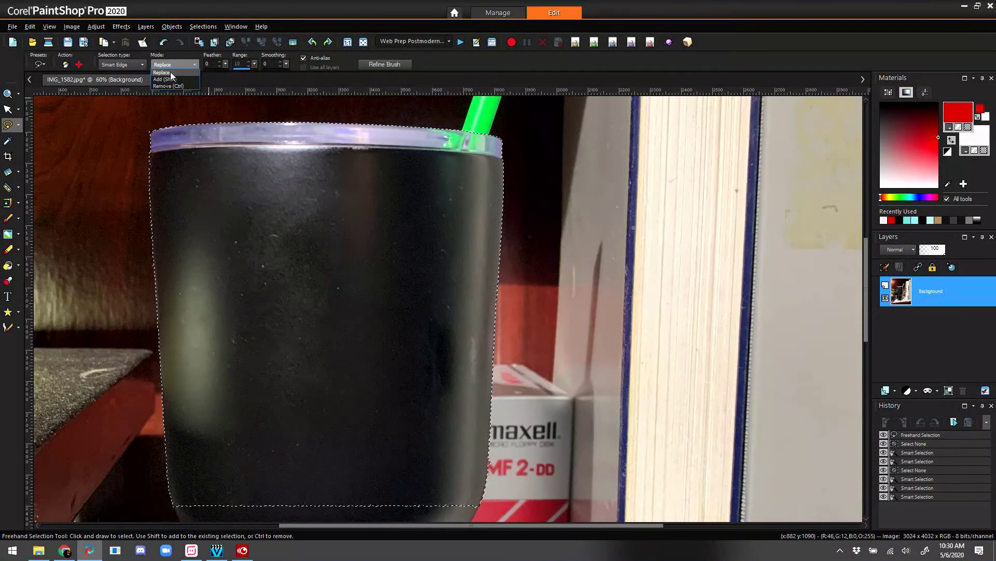
left_click(171, 80)
left_click_drag(866, 267, 869, 224)
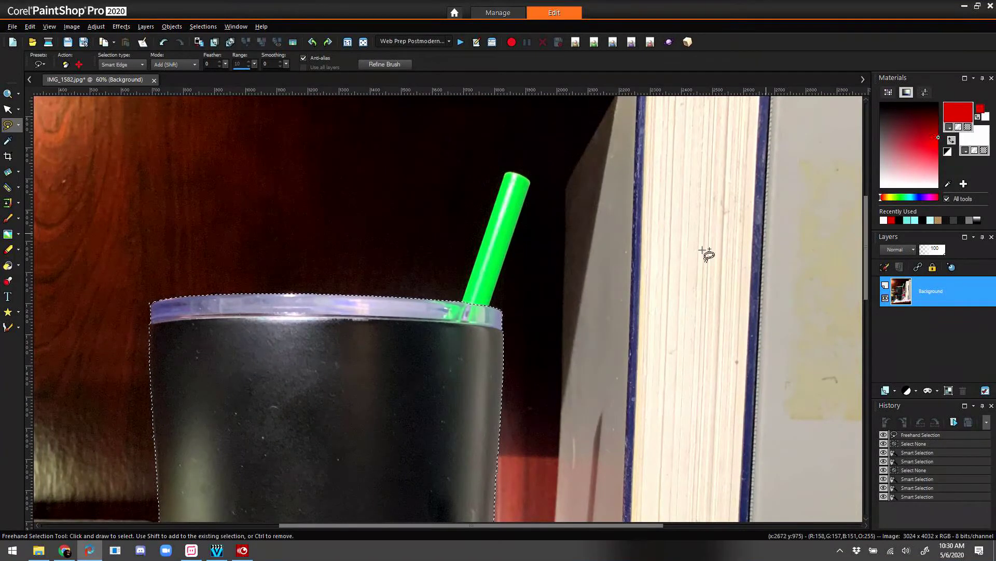
Trace around the green straw from the rim to its tip and back, adding it to the selection.
left_click(453, 320)
left_click(469, 283)
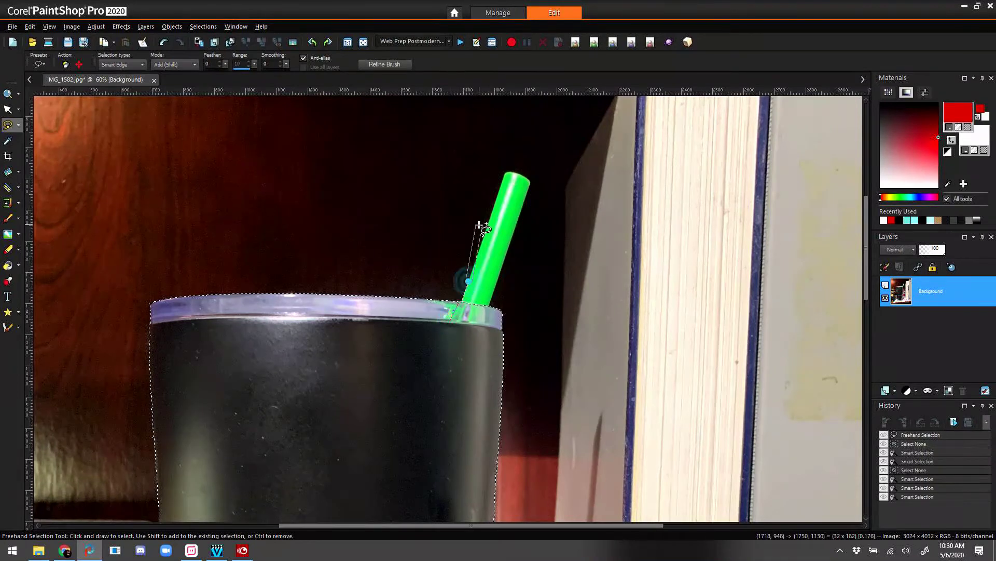
left_click(492, 209)
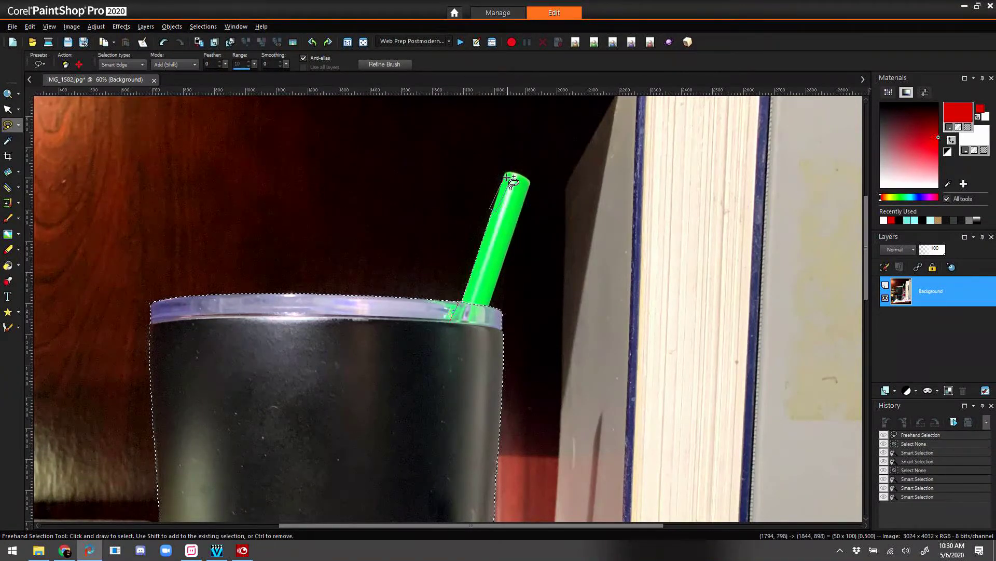
left_click(506, 172)
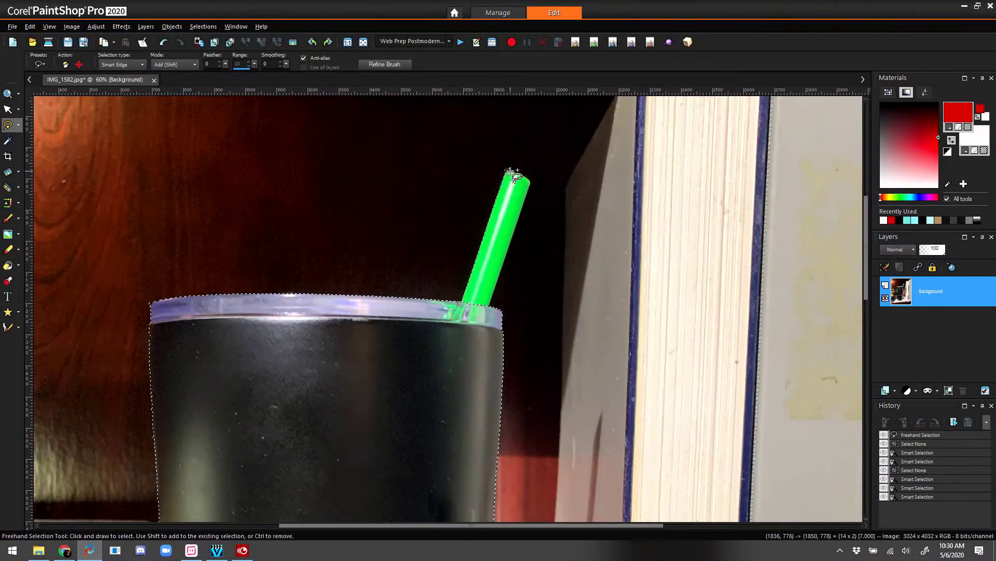
left_click(510, 172)
left_click(529, 186)
left_click(512, 237)
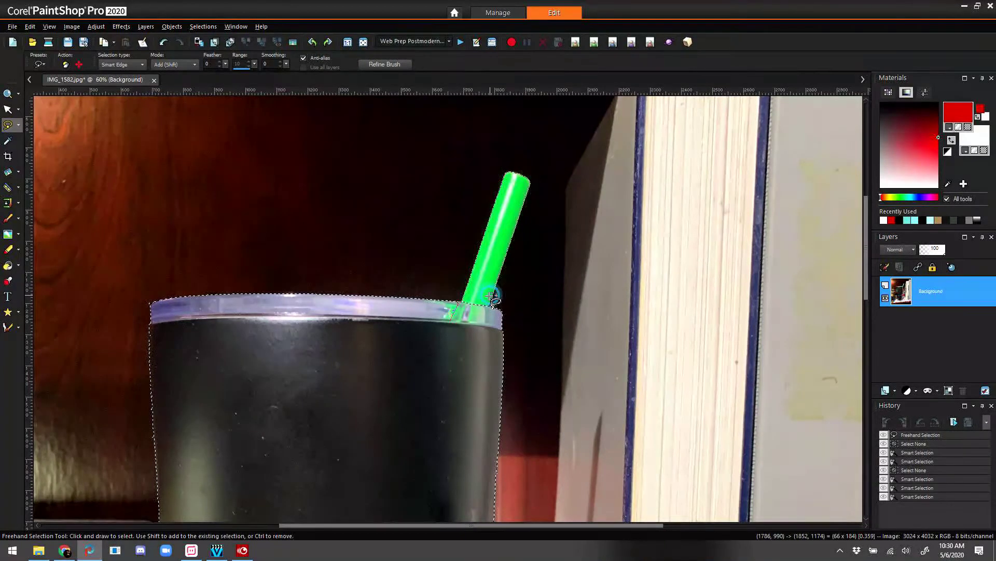
left_click(490, 299)
double_click(487, 326)
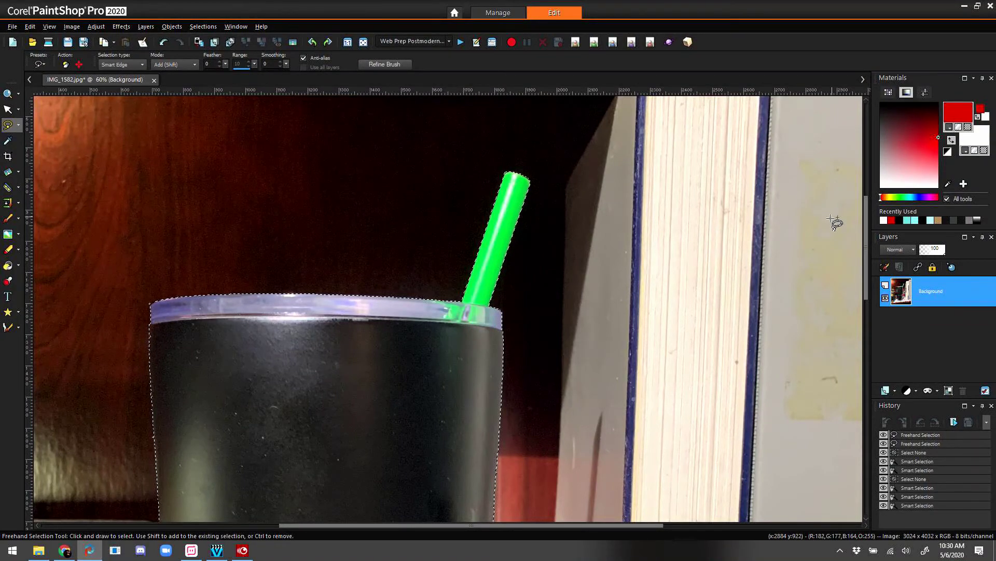
Begin another added outline near the tumbler's top and trace down its tapering left side.
left_click_drag(867, 225, 880, 347)
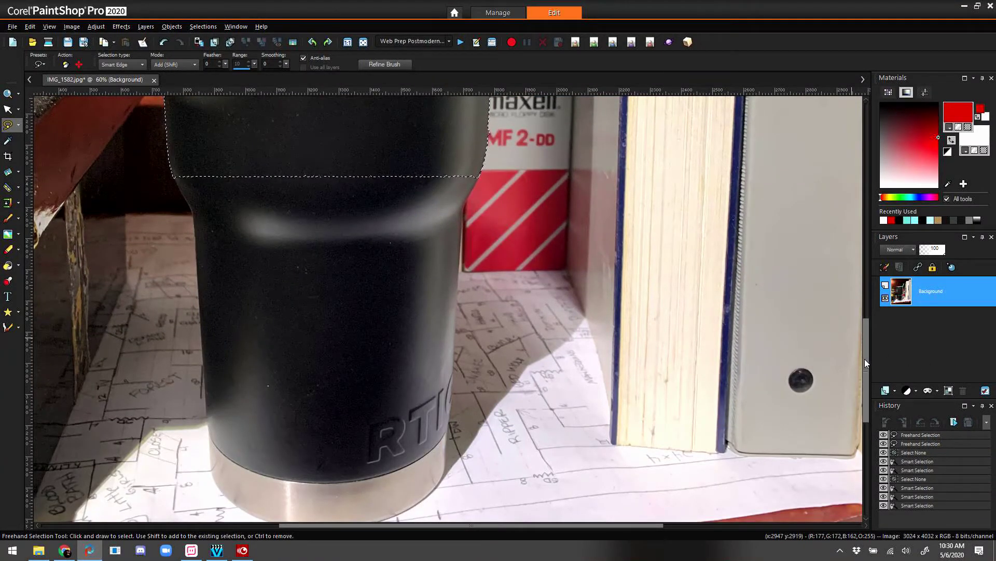
scroll(204, 254, "down", 1)
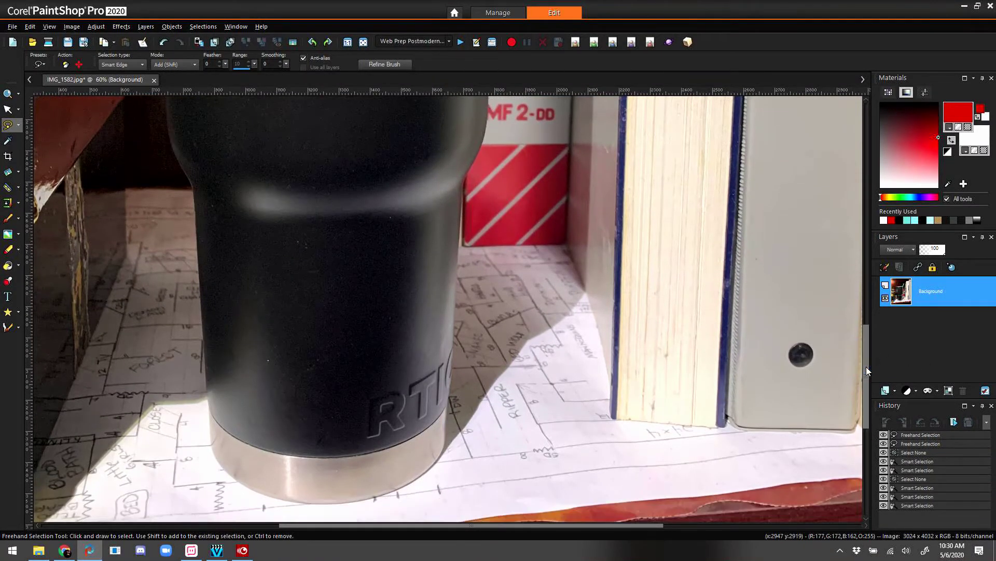
left_click(171, 149)
left_click(186, 176)
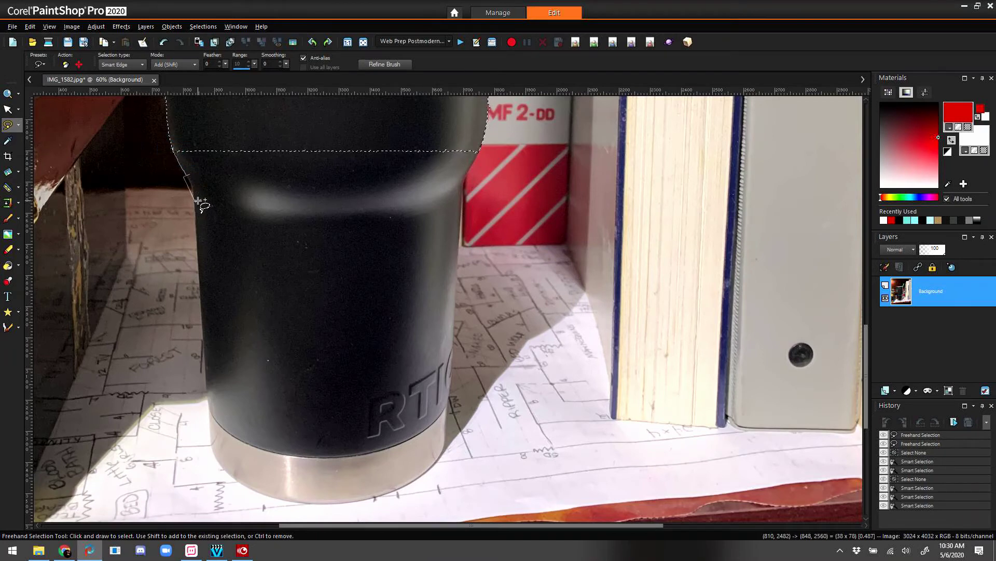
left_click(199, 291)
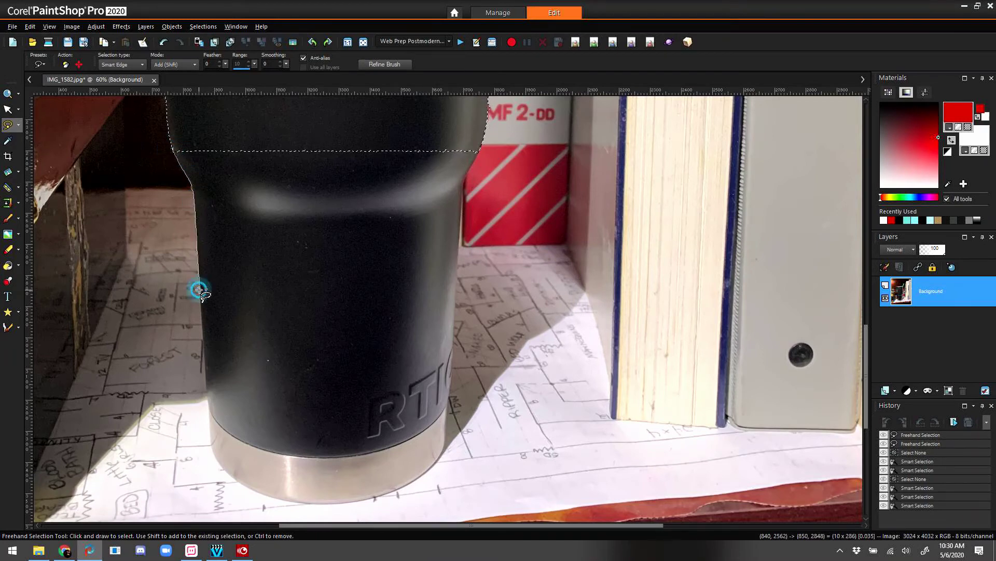
left_click(204, 370)
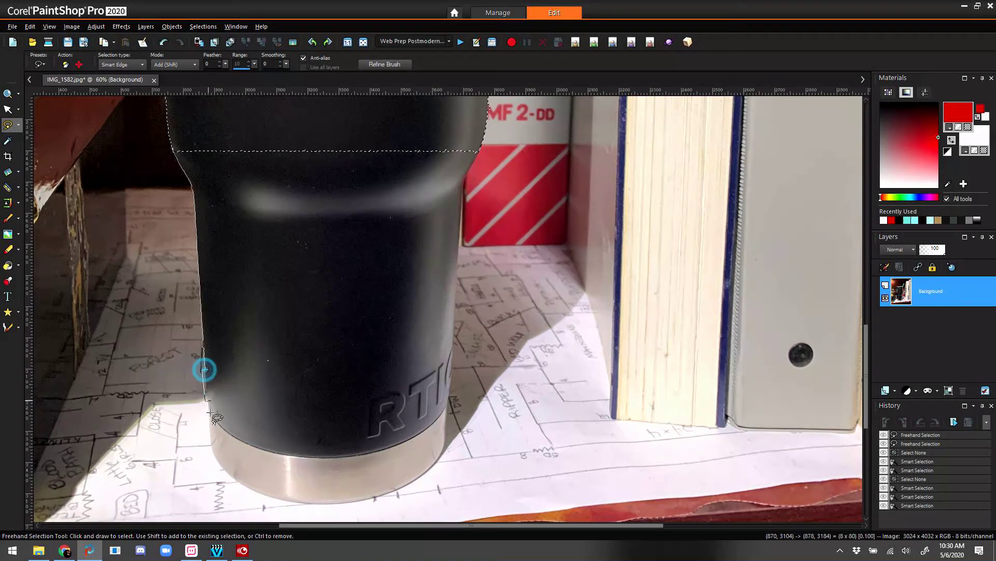
left_click(211, 444)
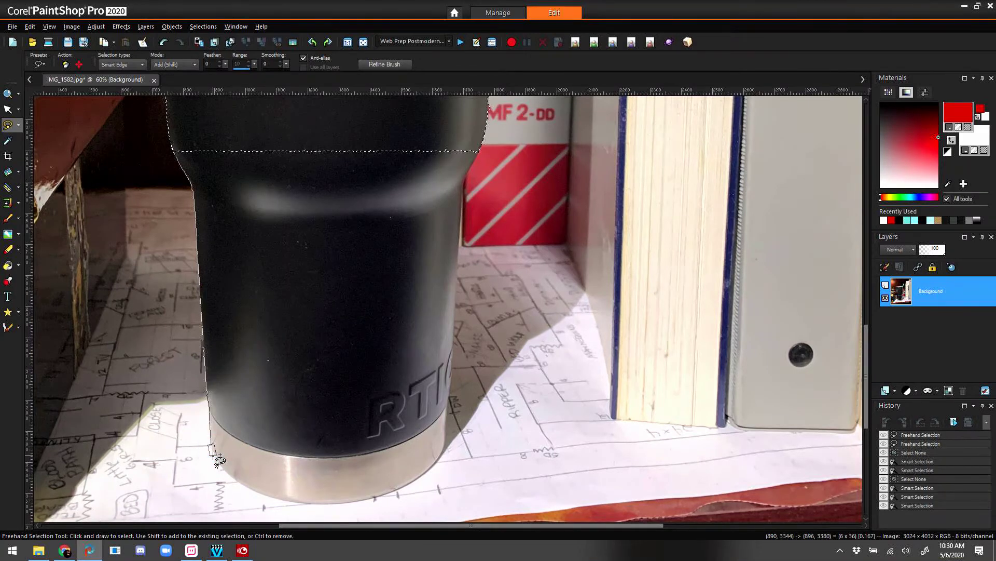
left_click(212, 456)
Trace around the steel base and up the right side, closing the added area across the top.
left_click(236, 481)
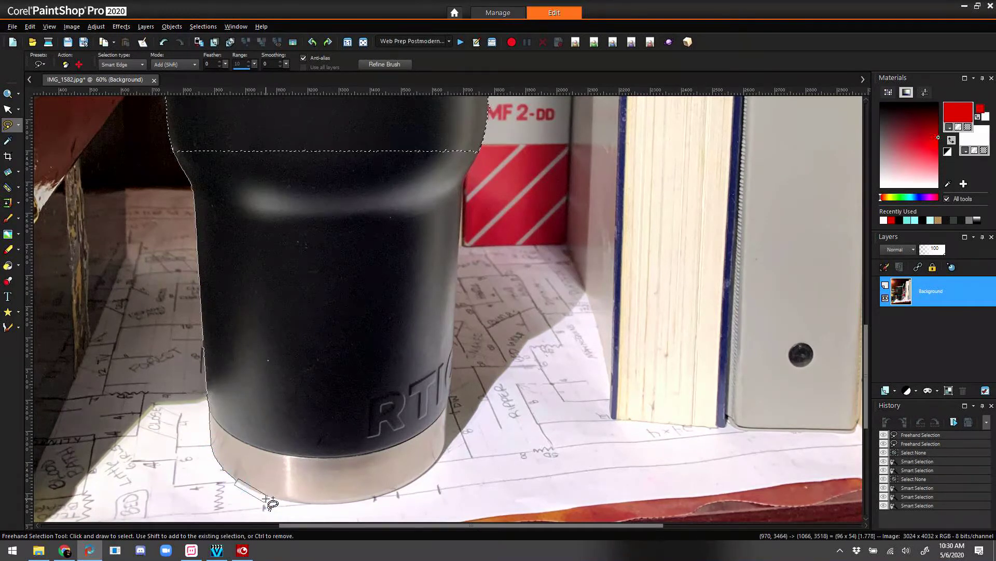
left_click(271, 496)
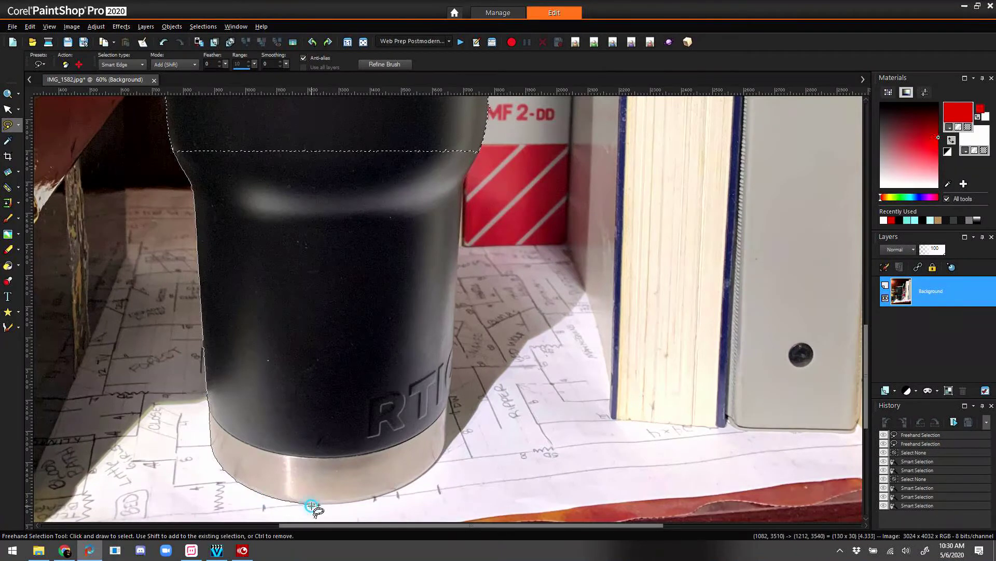
left_click(311, 505)
left_click(348, 502)
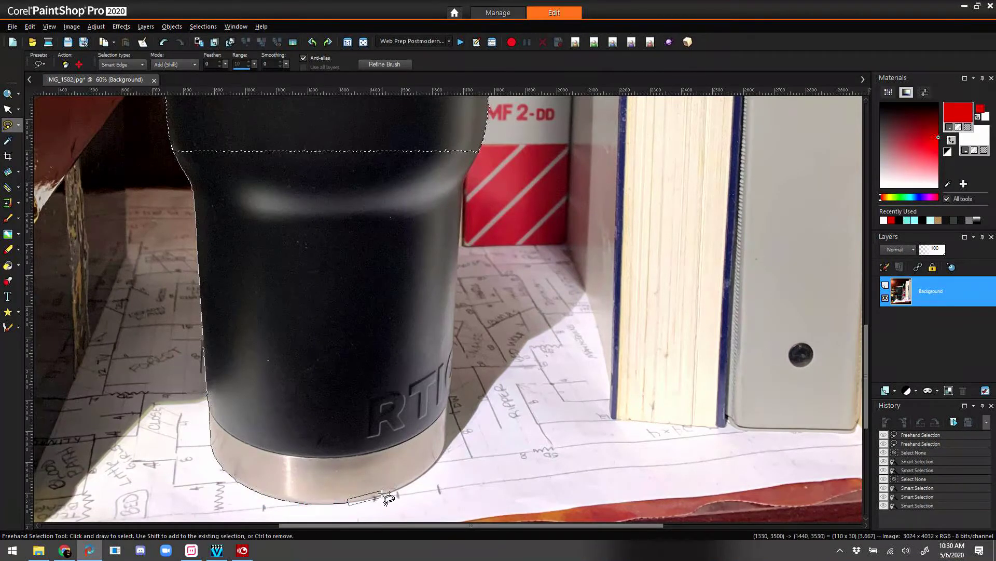
left_click(382, 494)
left_click(420, 477)
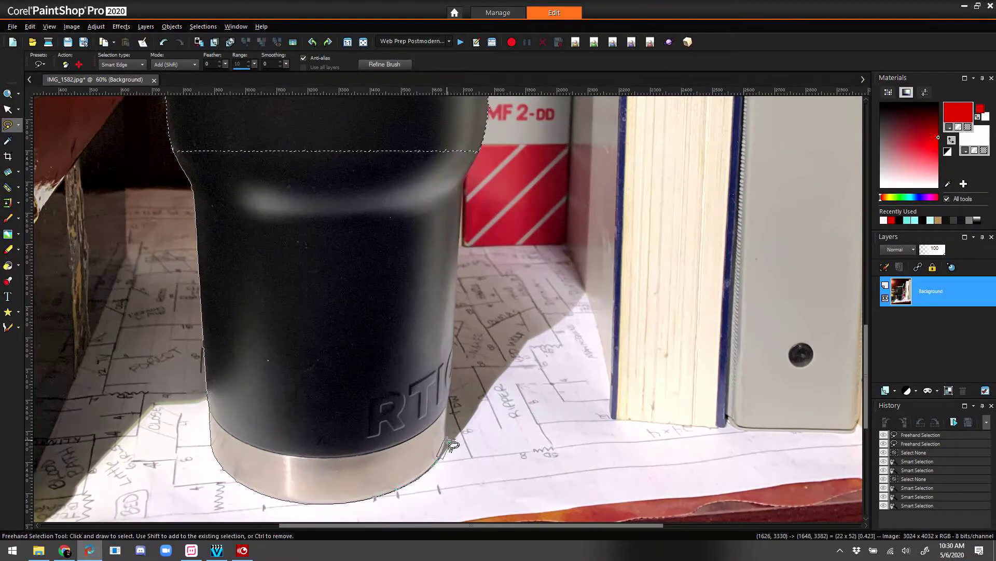
left_click(456, 290)
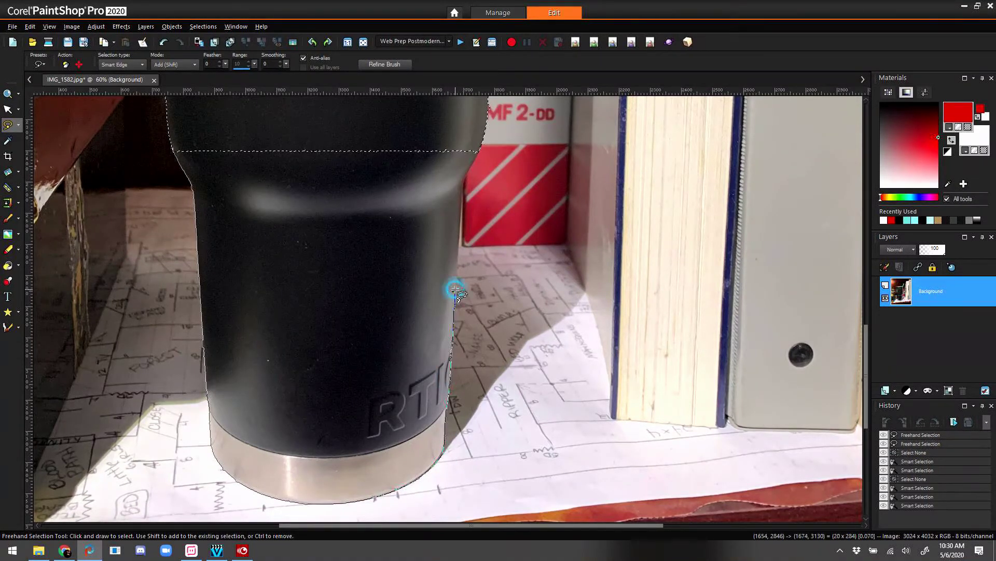
left_click(462, 207)
left_click(464, 174)
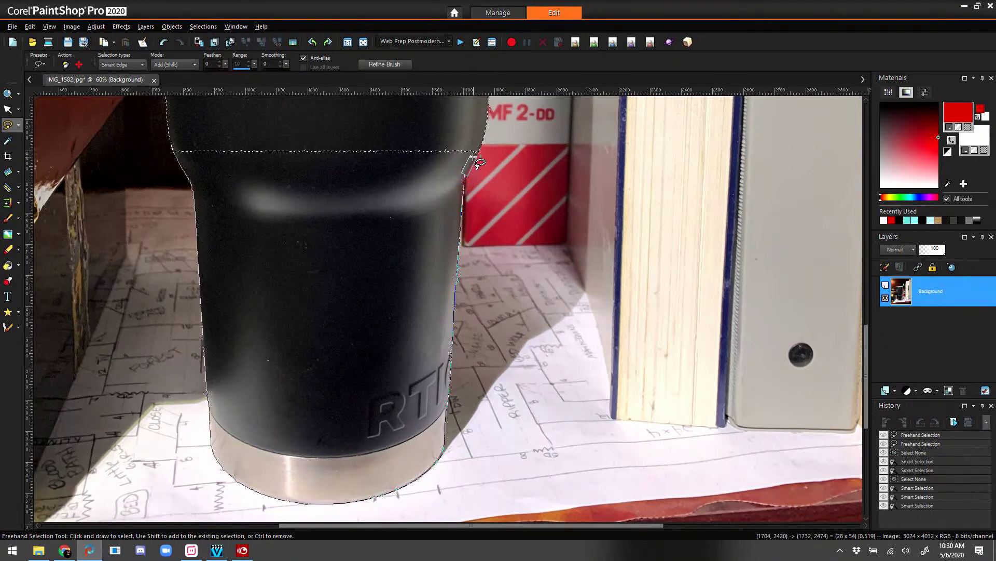
left_click(437, 111)
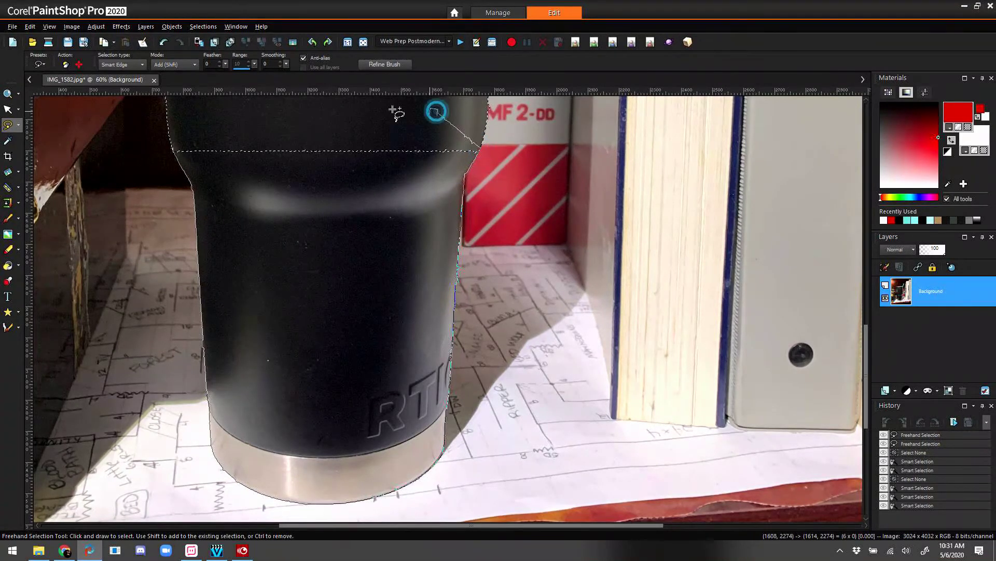
left_click(313, 103)
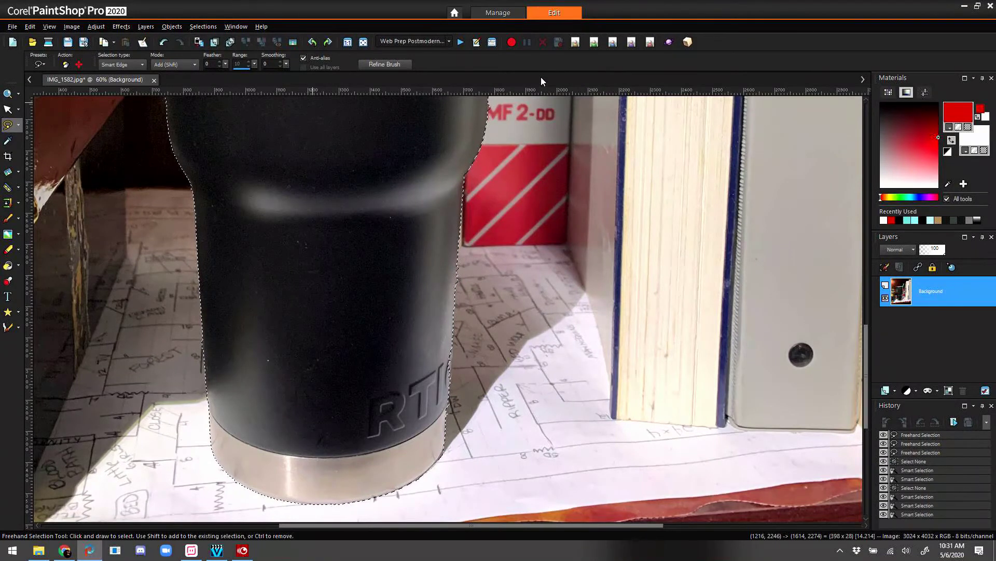
Fit the photo to the window and open the Layers palette's Mask dropdown.
left_click(364, 42)
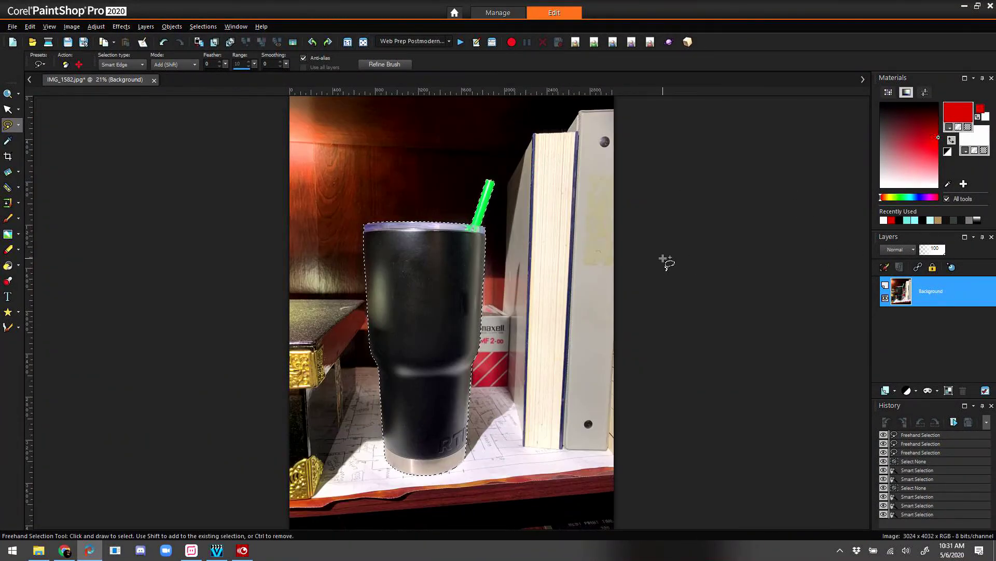
right_click(927, 299)
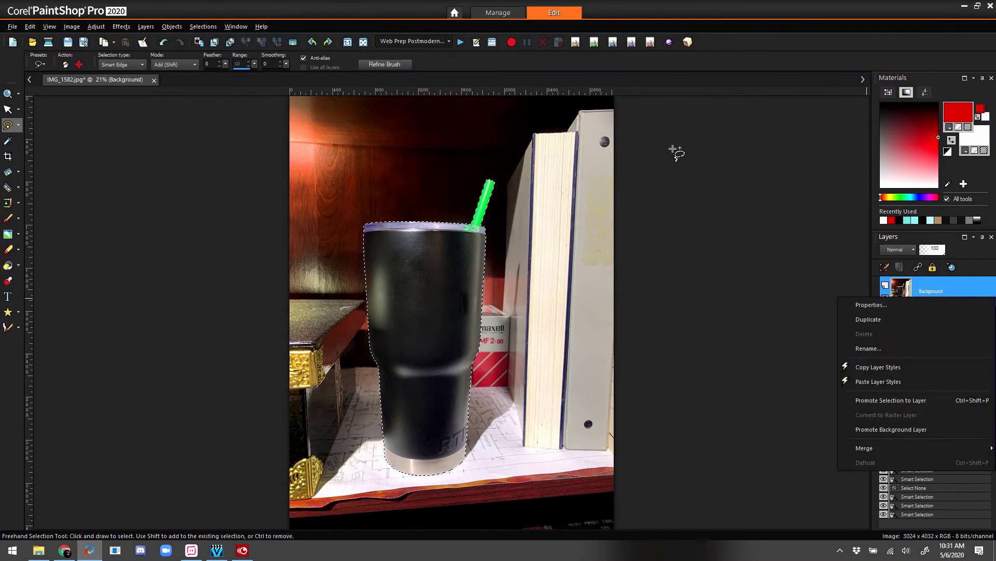
right_click(695, 158)
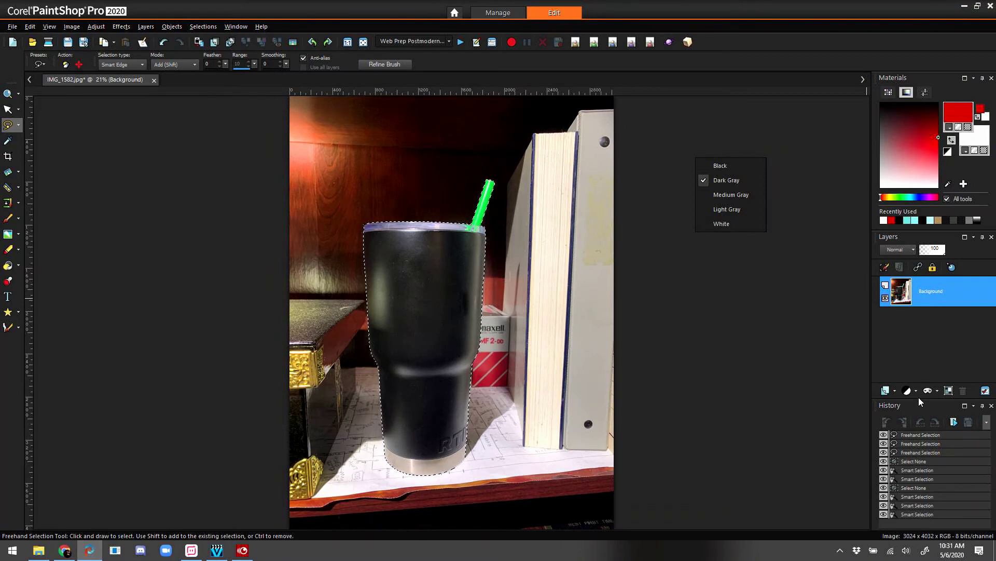
left_click(936, 391)
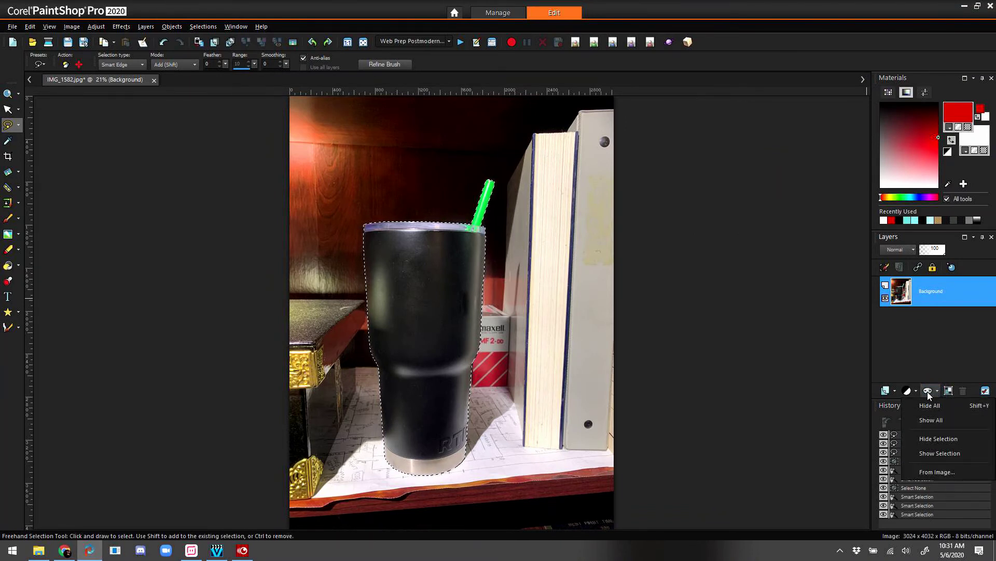
Apply a Show Selection mask, select none, and merge the mask group into one layer.
left_click(938, 453)
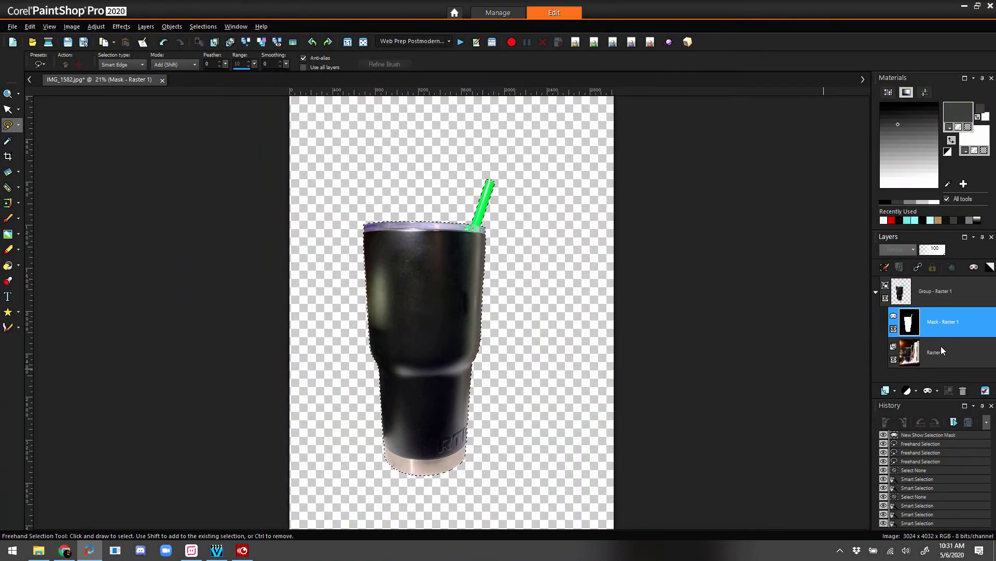
left_click(581, 422)
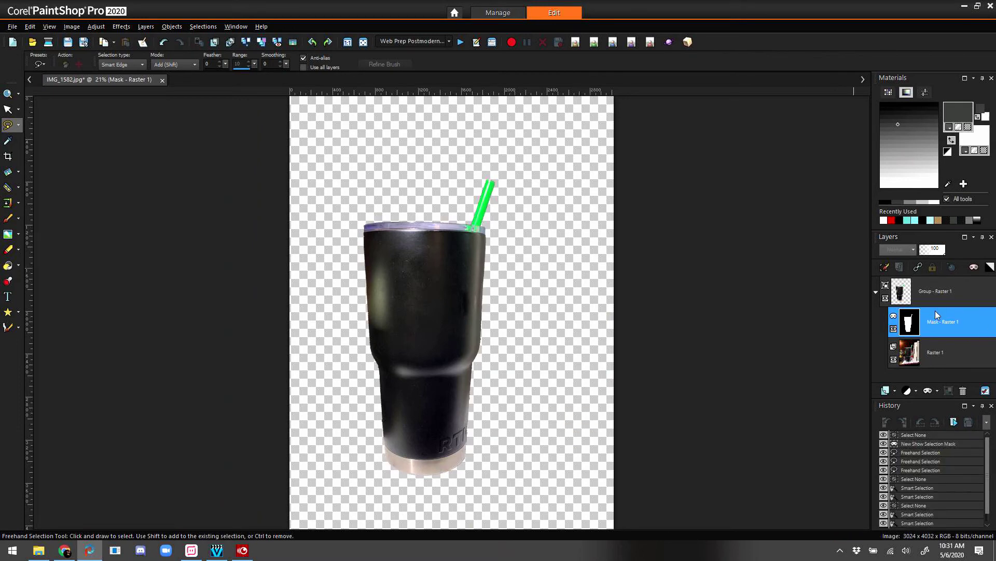
mouse_move(938, 315)
left_click(957, 295)
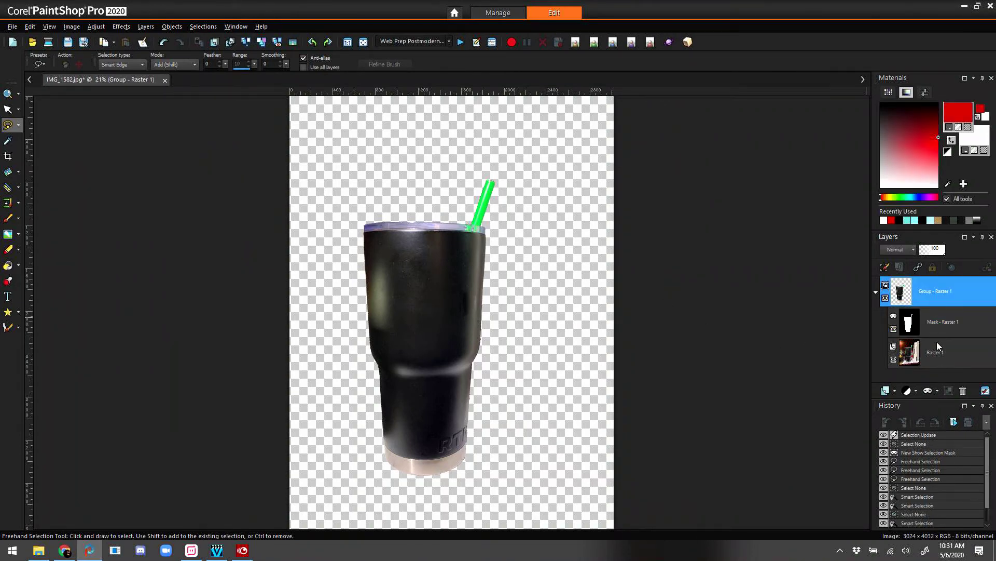
right_click(926, 303)
mouse_move(956, 371)
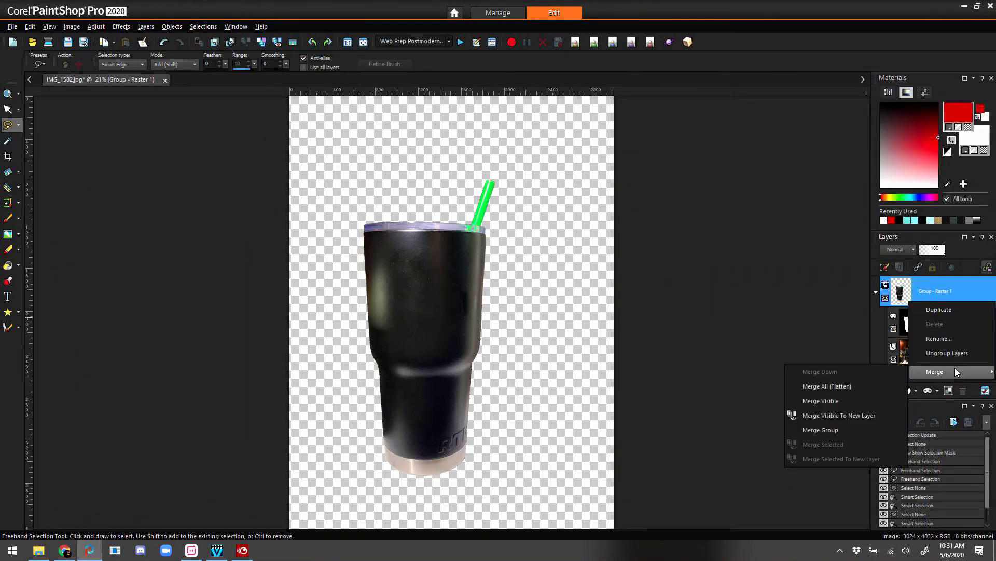
left_click(833, 428)
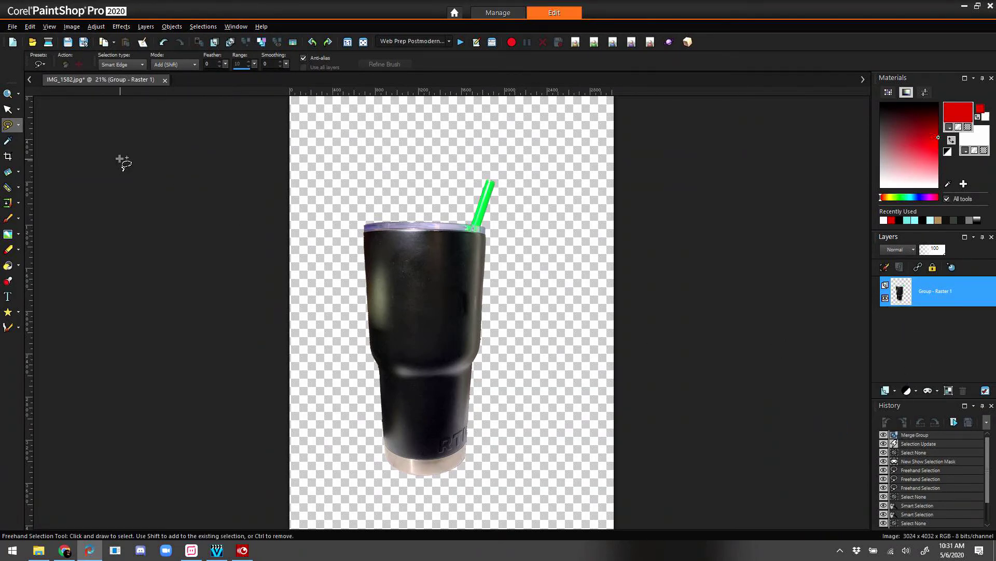
Move the tumbler up-left, duplicate its layer three times, and drag the top copy right.
left_click(8, 113)
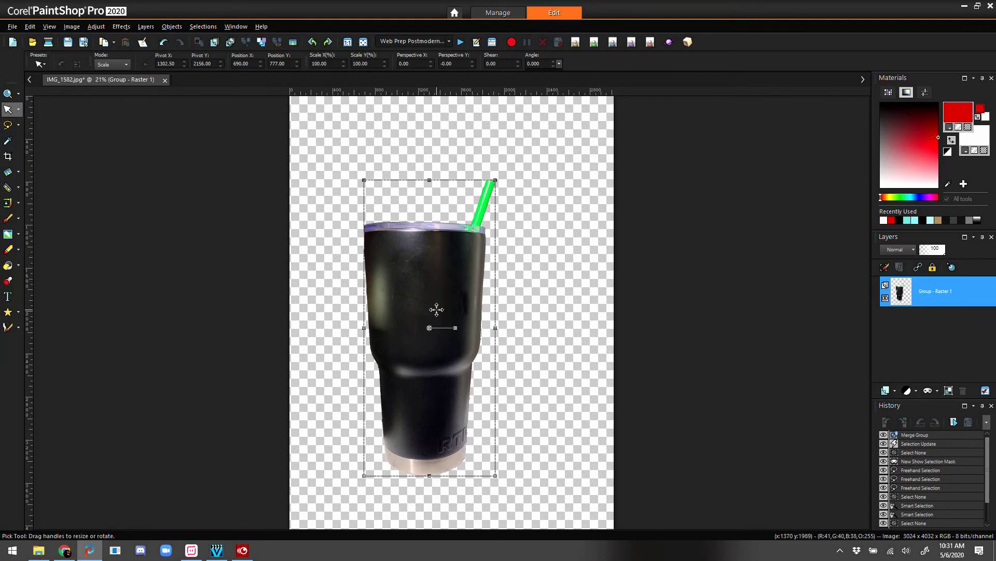
left_click_drag(436, 318, 387, 261)
right_click(933, 292)
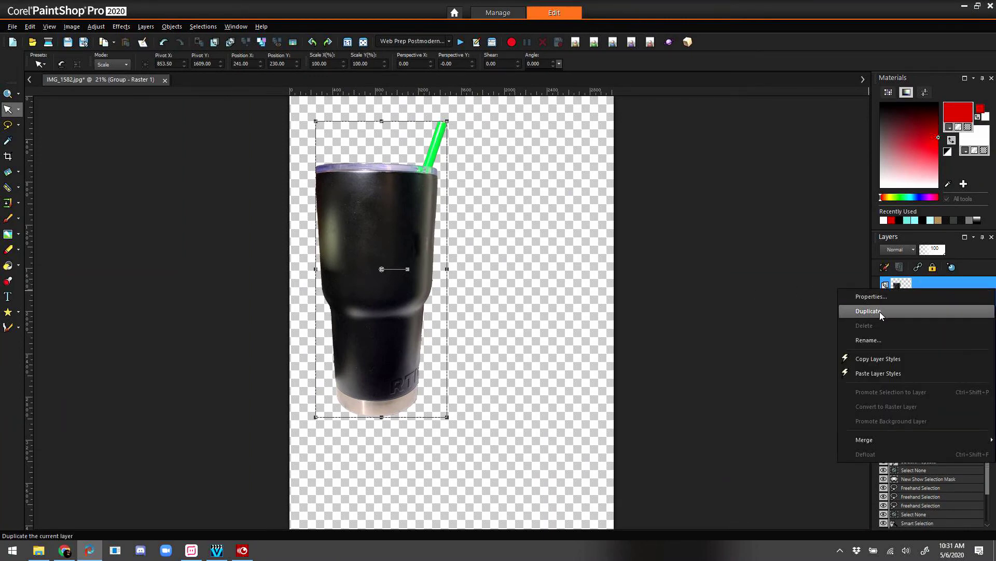
left_click(881, 312)
right_click(921, 297)
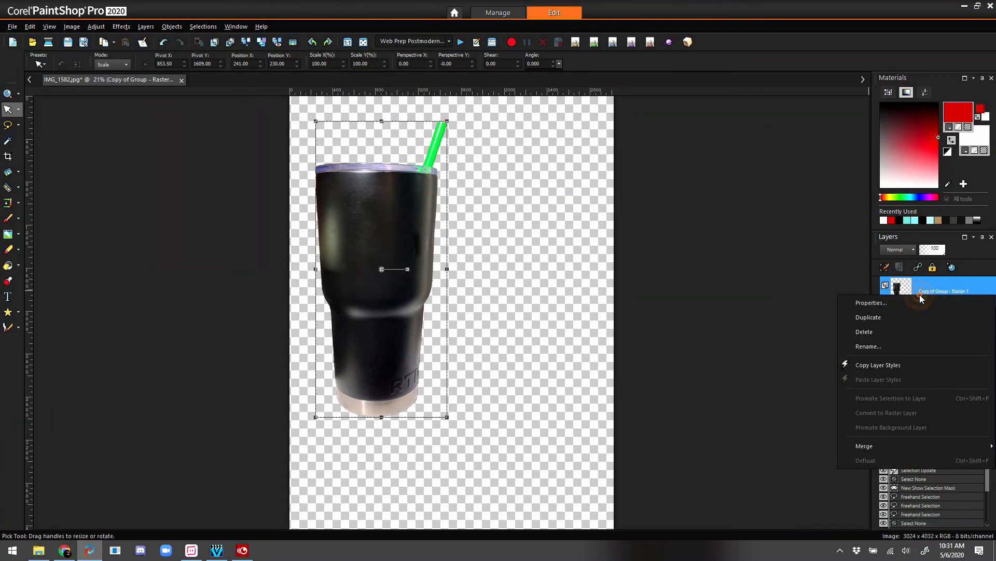
left_click(902, 317)
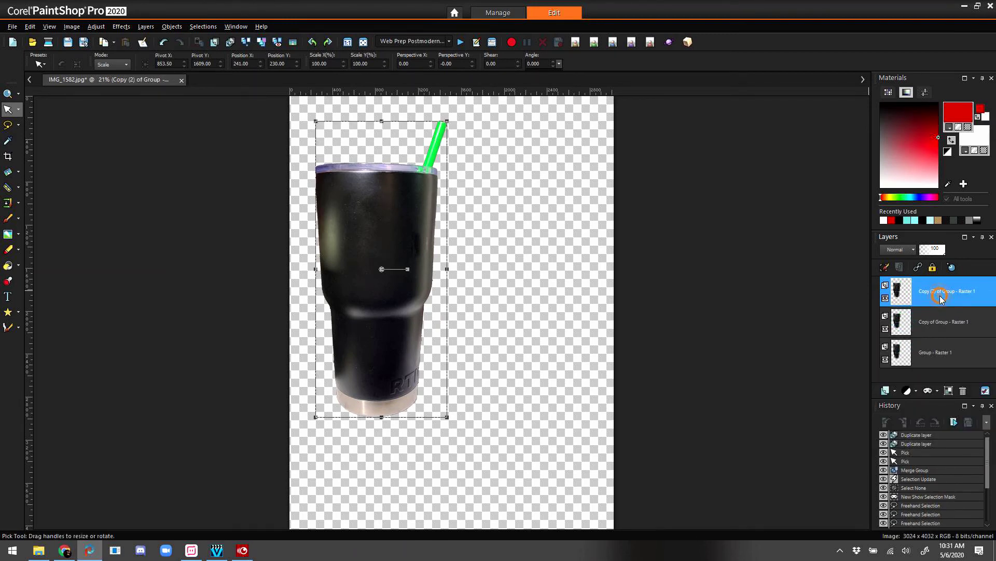
right_click(941, 298)
left_click(905, 317)
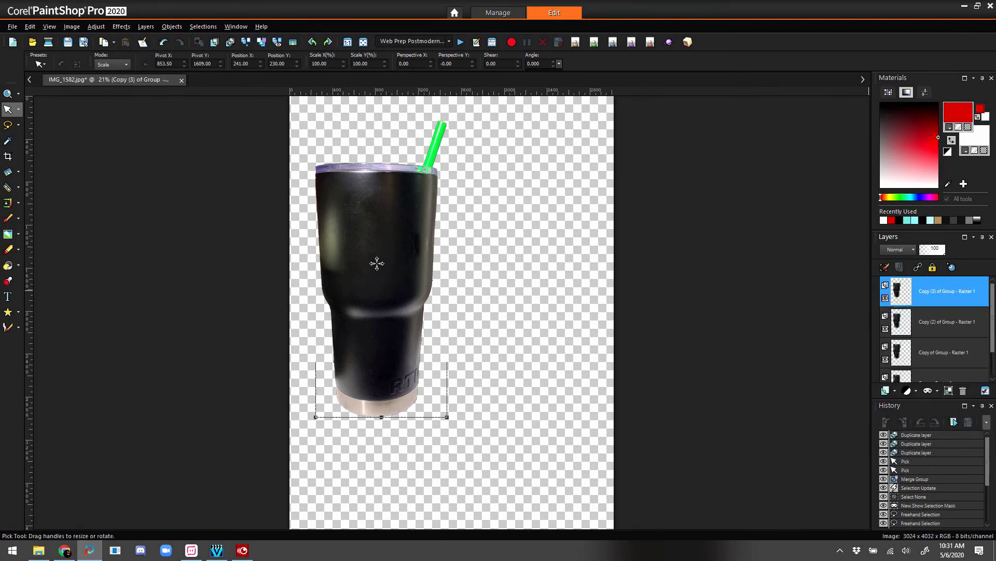
left_click_drag(377, 263, 545, 250)
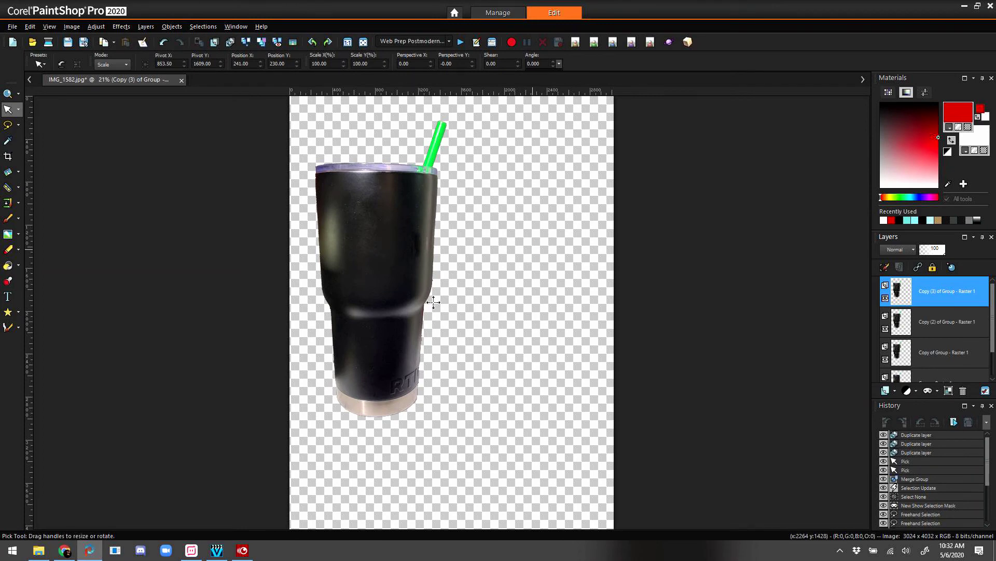
left_click(369, 253)
Drag two copies down to overlap, then move Copy (3) of Group to the layer stack's bottom.
left_click_drag(382, 268, 540, 385)
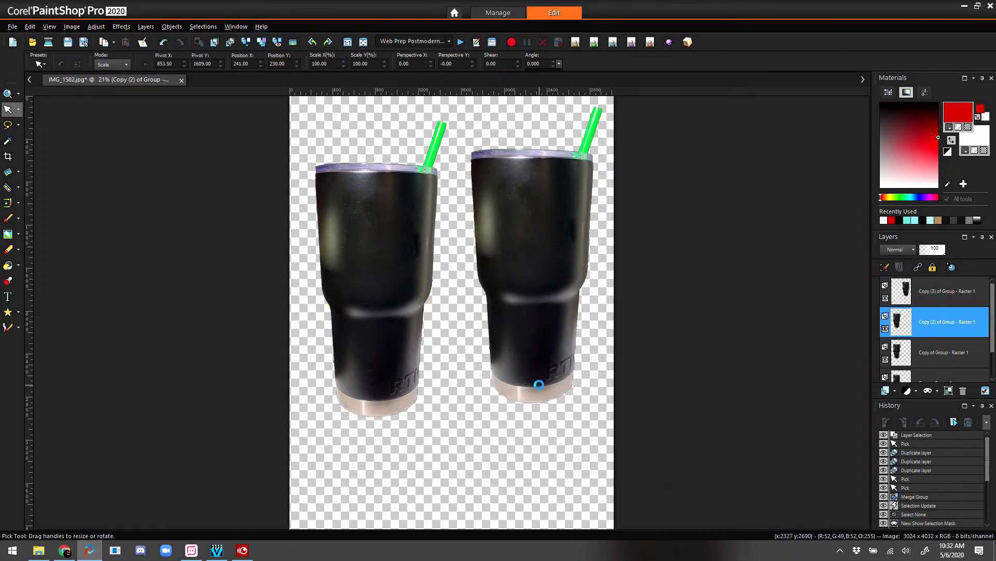
left_click(382, 279)
left_click(364, 251)
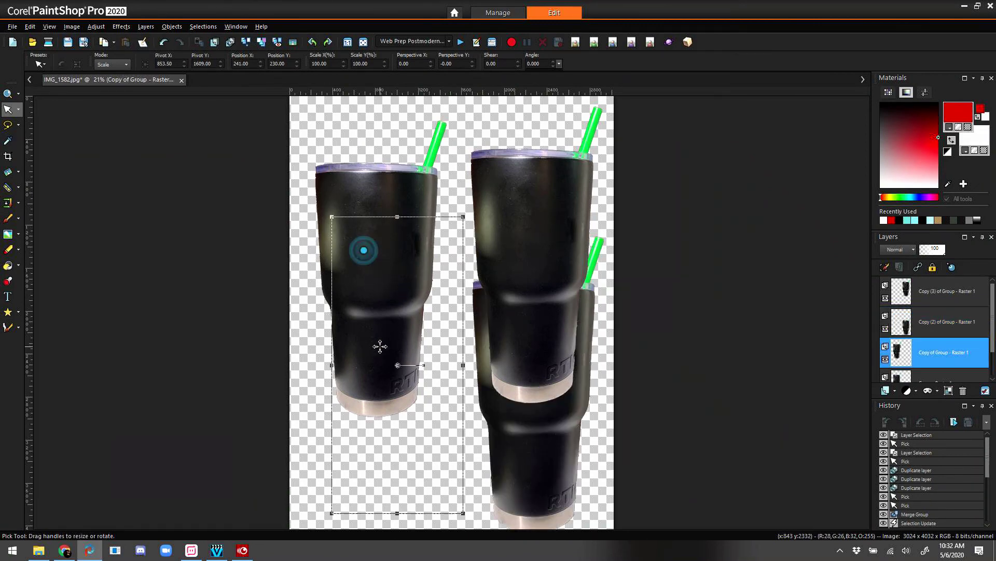
left_click_drag(380, 347, 404, 347)
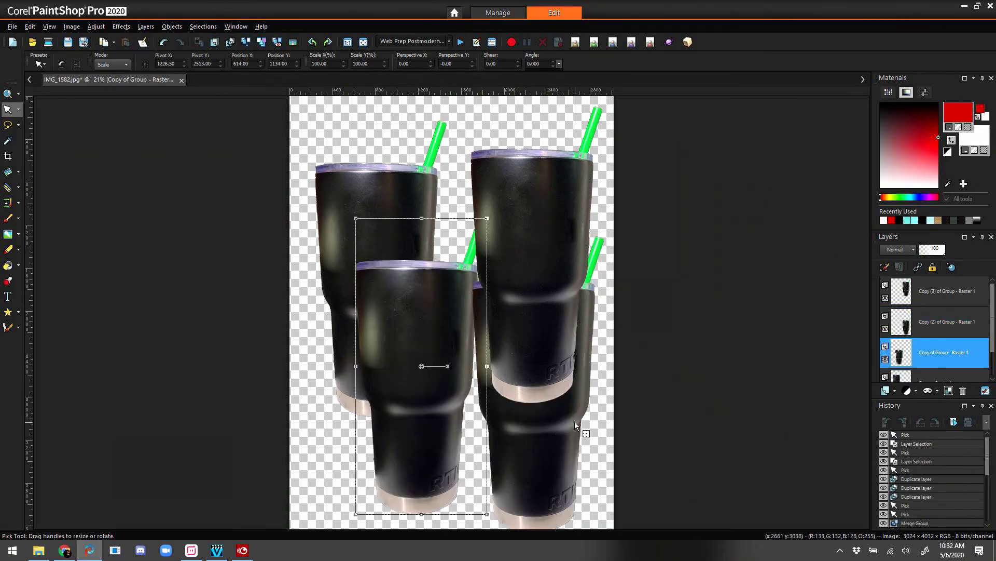
left_click(936, 297)
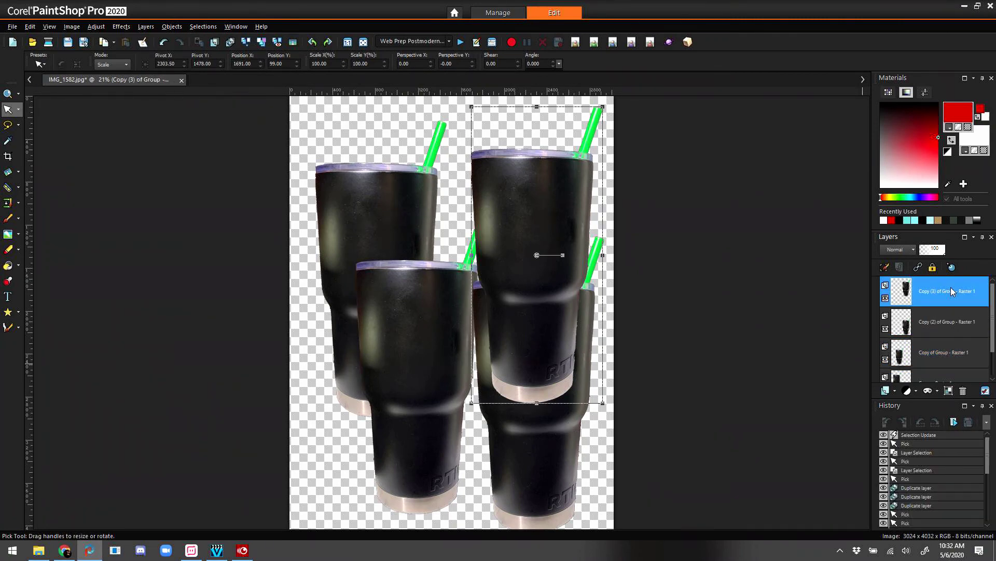
left_click_drag(951, 287, 952, 387)
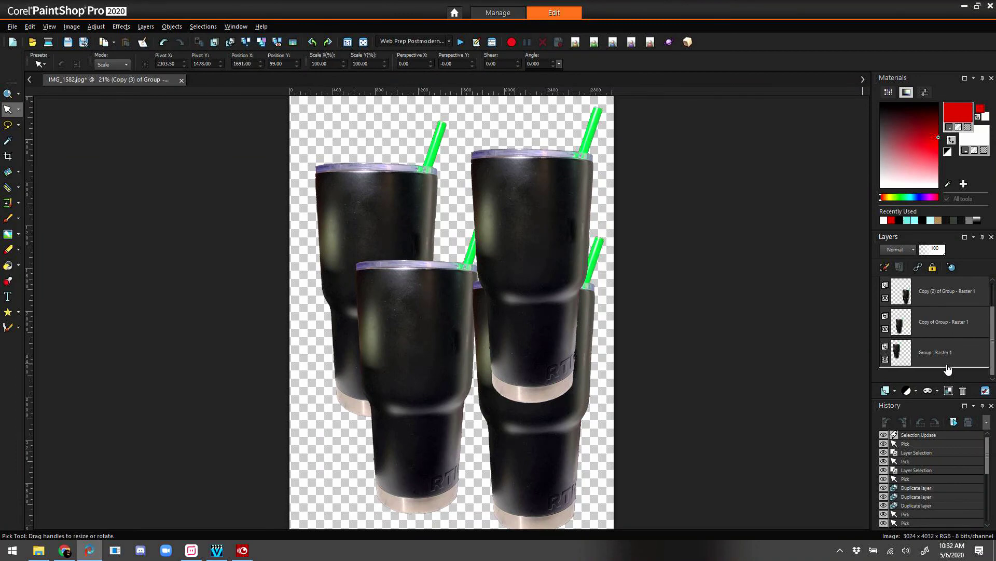